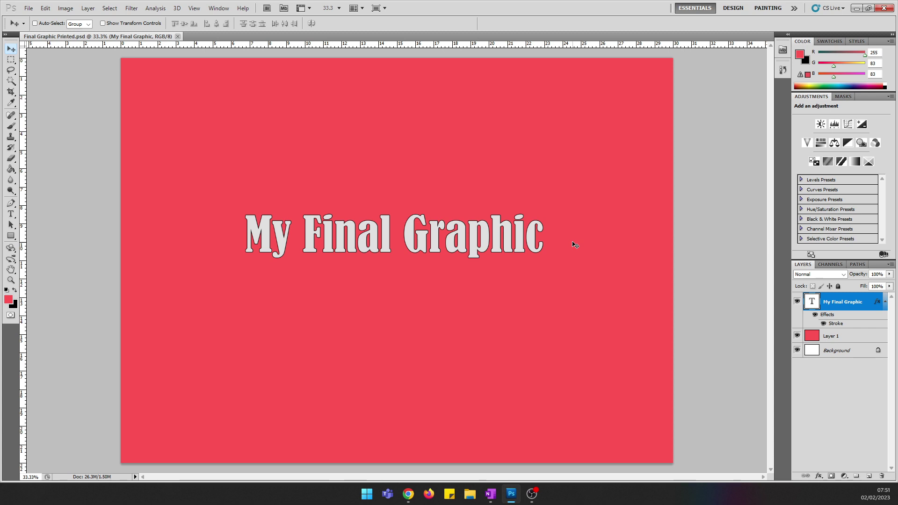
# - Save a JPEG-format copy of the graphic as Final Graphic Printed.jpg in Photoshop Work
pyautogui.click(28, 8)
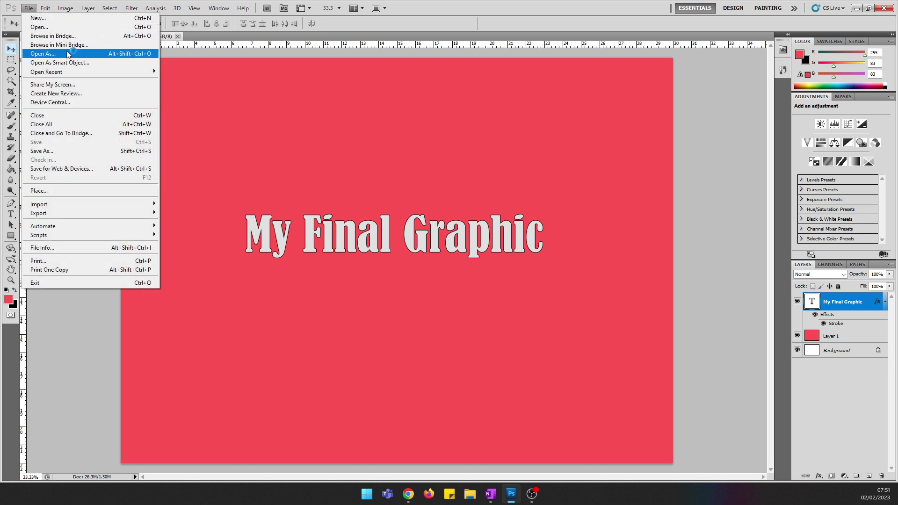
pyautogui.click(76, 150)
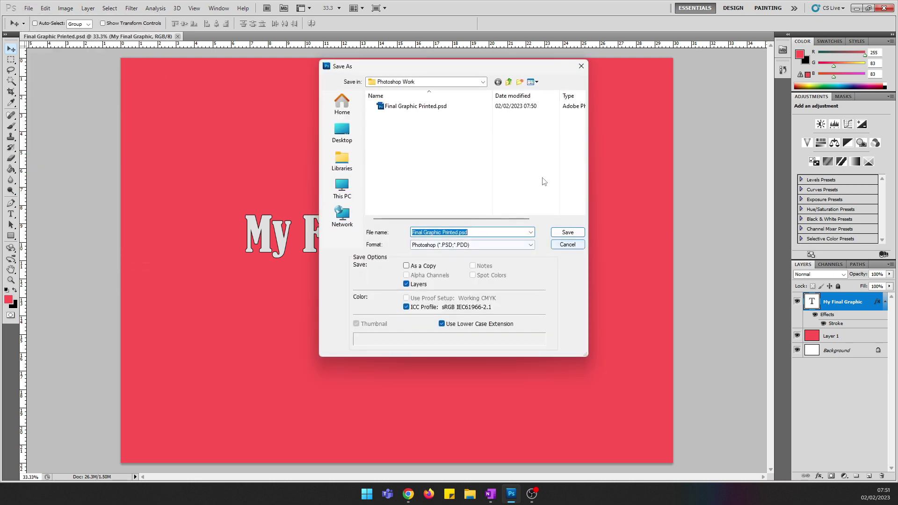
pyautogui.moveTo(503, 73); pyautogui.dragTo(646, 74)
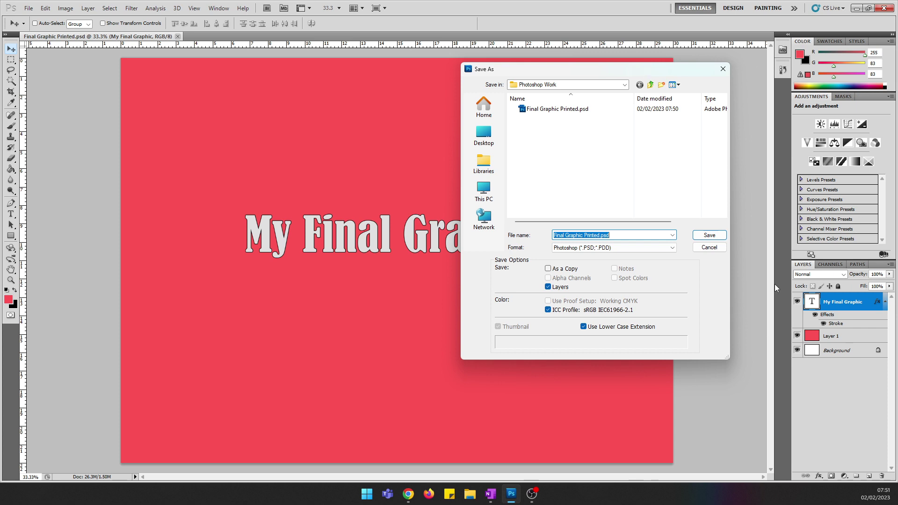
pyautogui.click(672, 248)
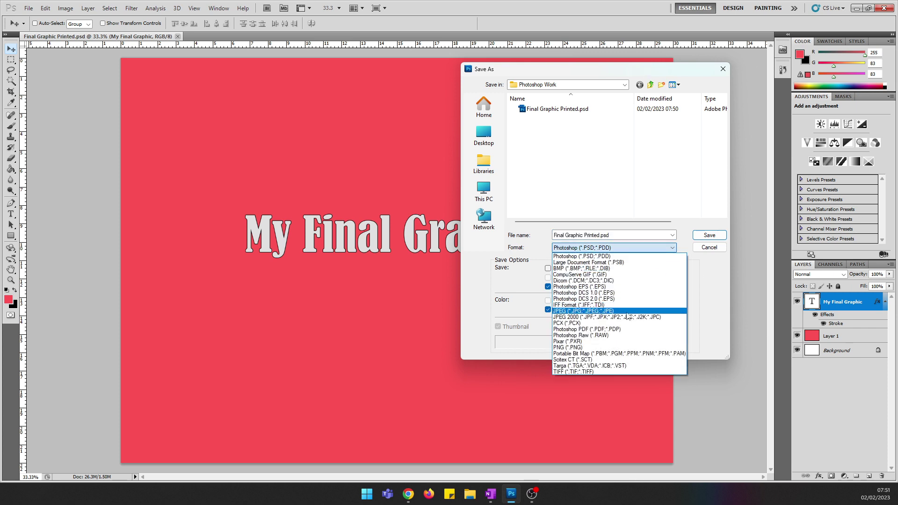
pyautogui.click(565, 248)
pyautogui.click(566, 250)
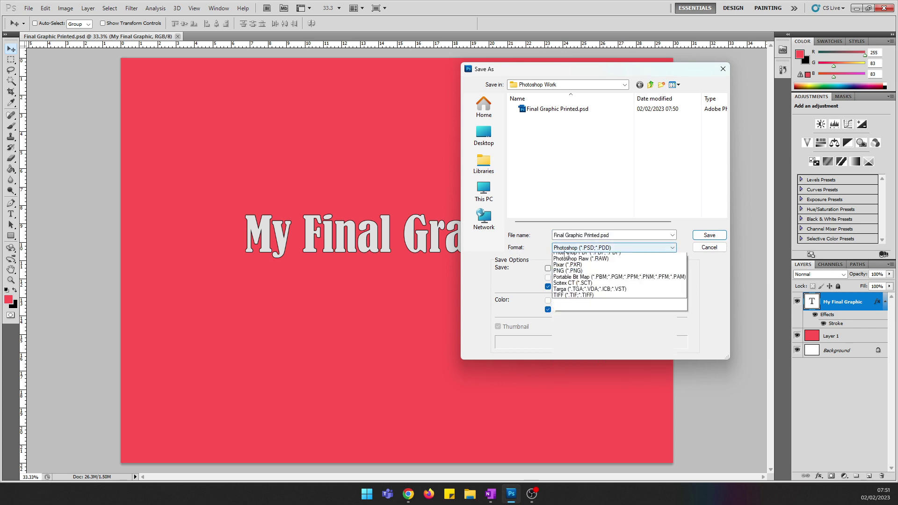
pyautogui.click(573, 311)
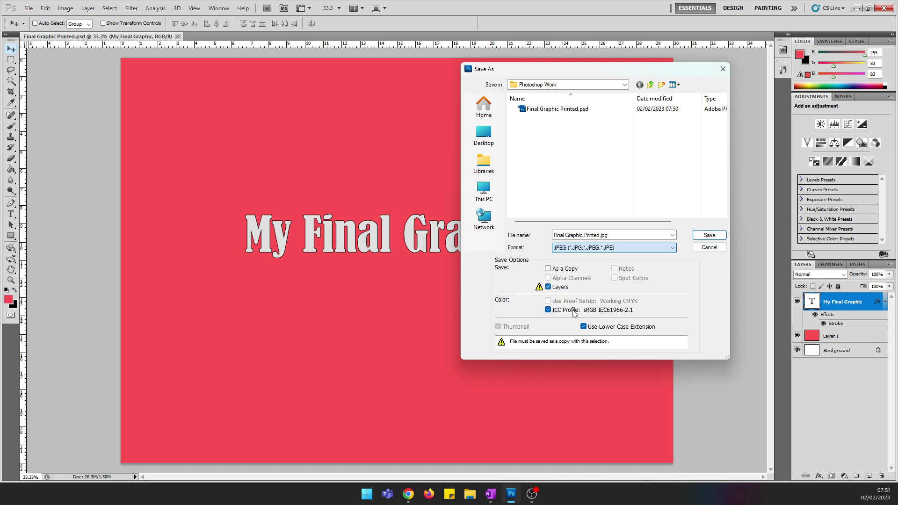
pyautogui.click(704, 237)
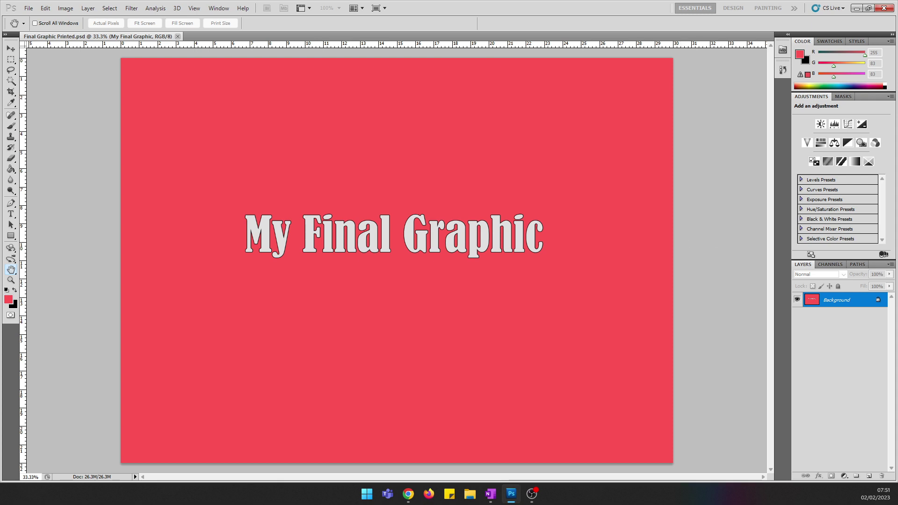
# - Keep the JPEG quality at Maximum (10) and confirm the options
pyautogui.moveTo(630, 137); pyautogui.dragTo(515, 80)
pyautogui.click(524, 124)
pyautogui.click(522, 156)
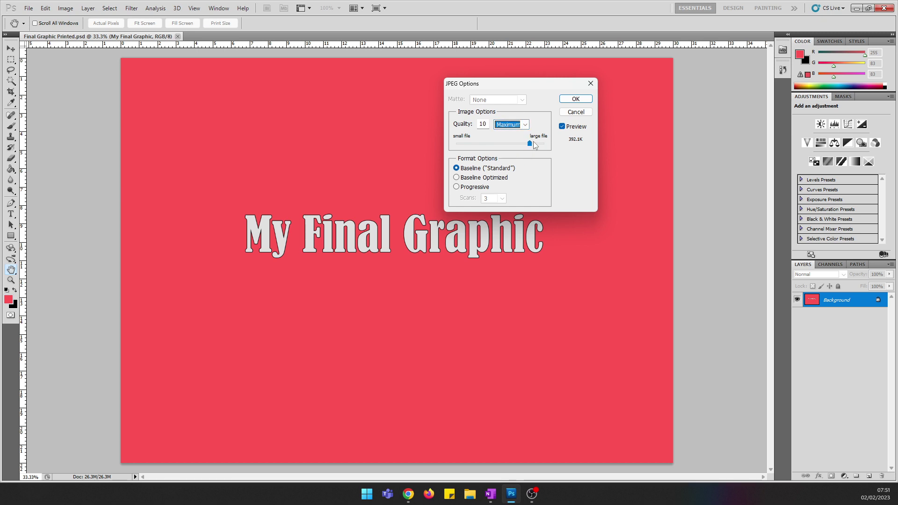
pyautogui.click(574, 100)
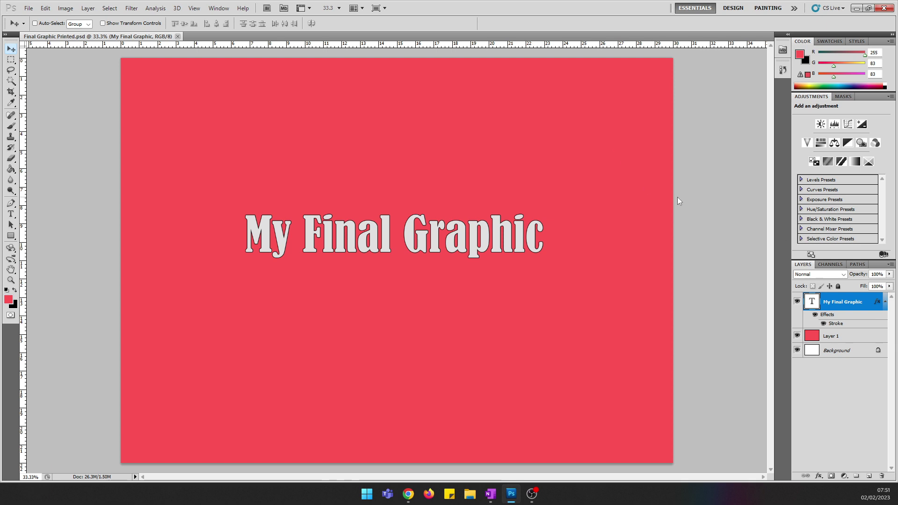
# - Browse to SDXC (D:) > Photoshop Work and open Final Graphic Printed.jpg's Properties
pyautogui.press('super+e')
pyautogui.scroll(-5, 216, 206)
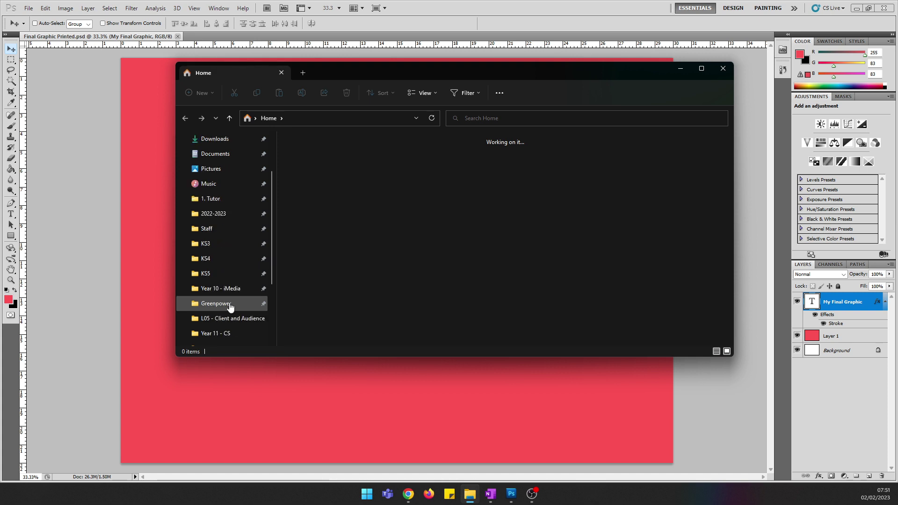
pyautogui.click(236, 314)
pyautogui.doubleClick(348, 184)
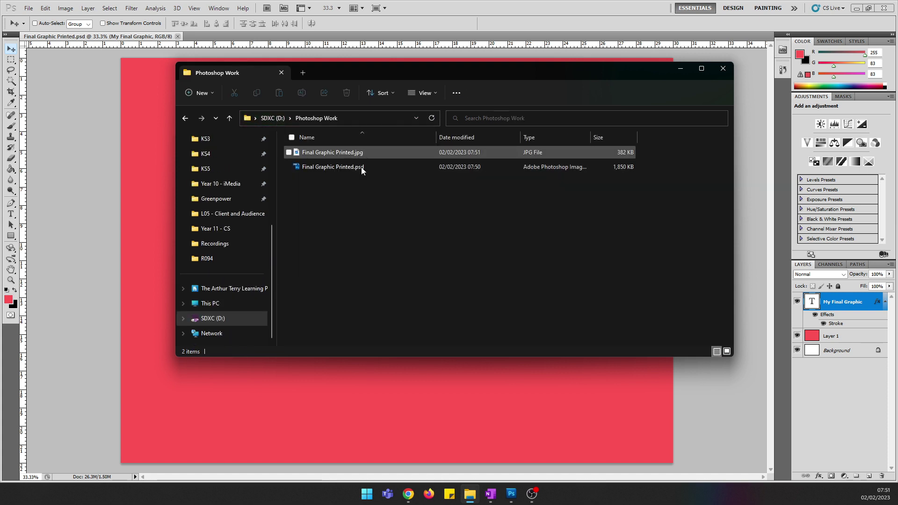
pyautogui.rightClick(396, 152)
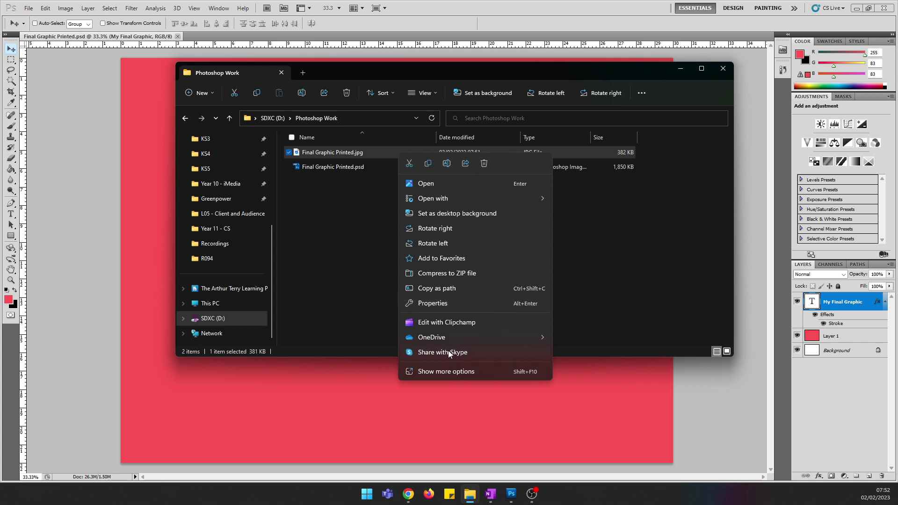
pyautogui.click(448, 370)
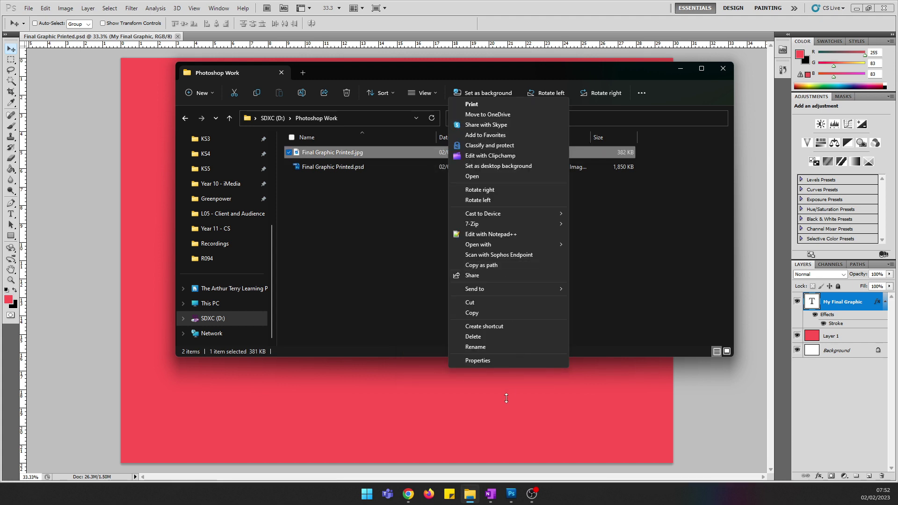
pyautogui.click(472, 362)
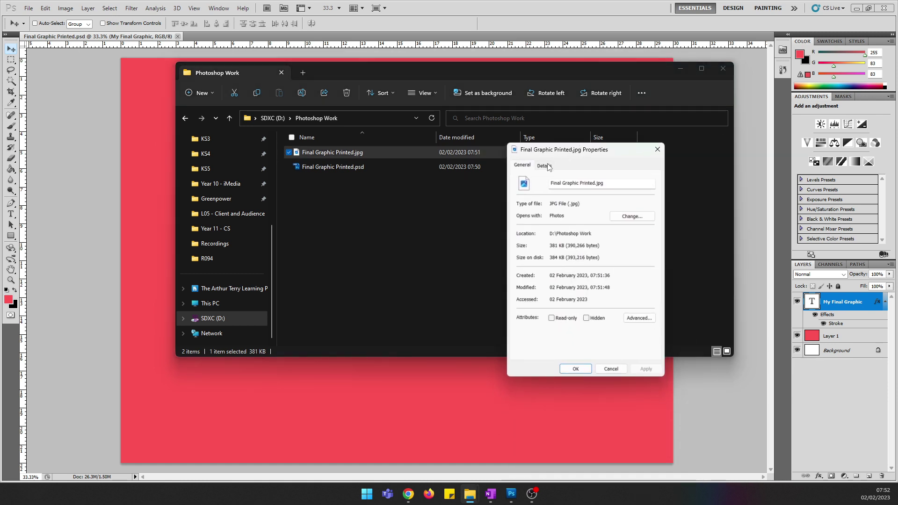
# - Read the JPEG's Details (3543 × 2598 pixels, 300 dpi), then close Properties with OK
pyautogui.hotkey('ctrl', 'Tab')
pyautogui.scroll(-3, 602, 276)
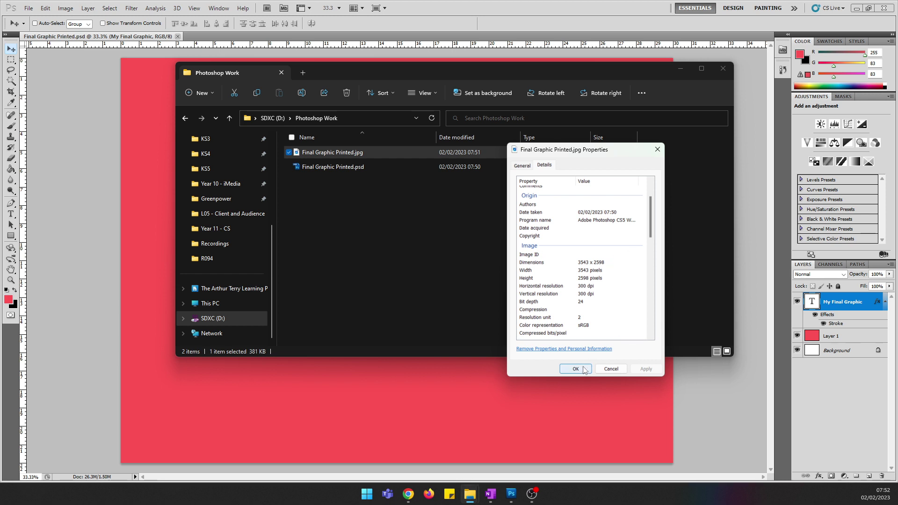
pyautogui.moveTo(572, 153); pyautogui.dragTo(602, 117)
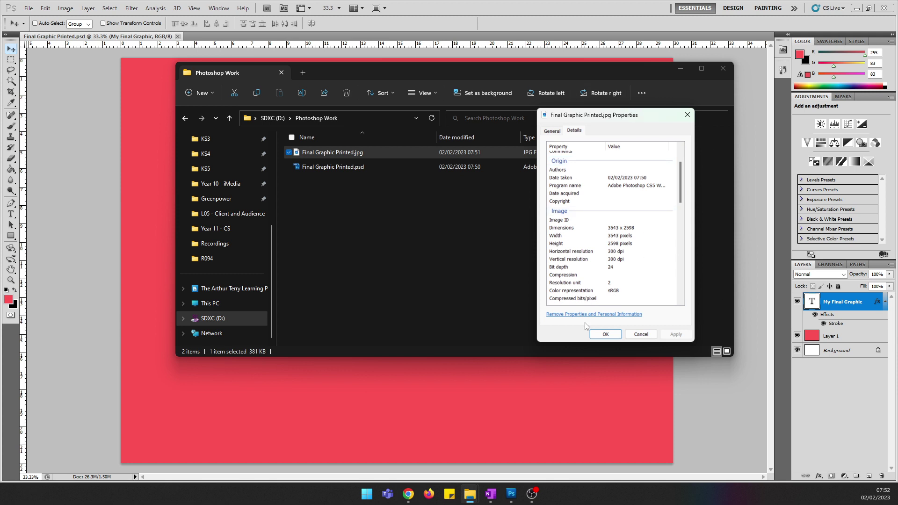
pyautogui.click(604, 334)
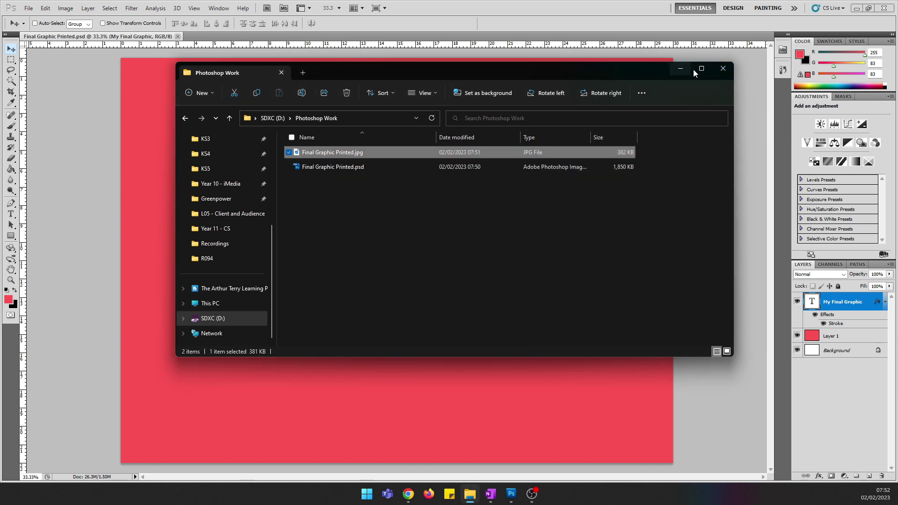
# - Close Explorer and save the layered document as Final Graphic Online.psd with Maximize Compatibility on
pyautogui.click(723, 69)
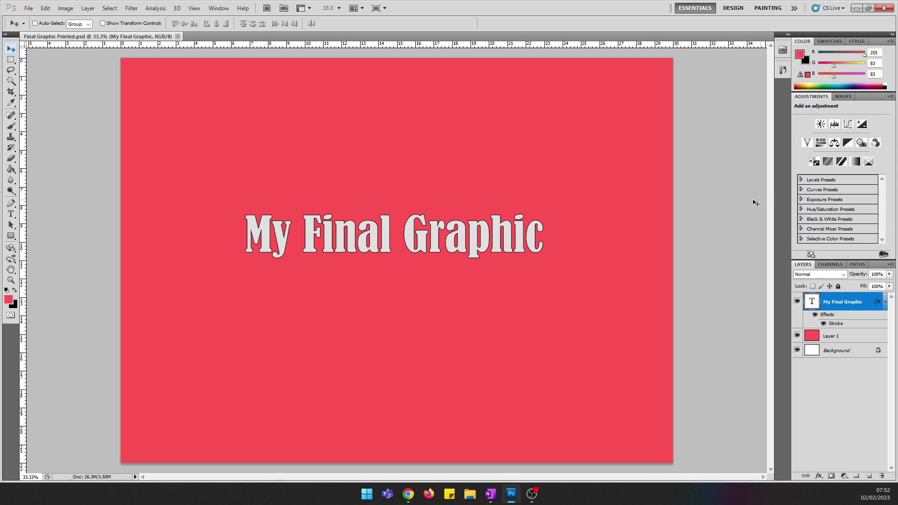
pyautogui.click(28, 8)
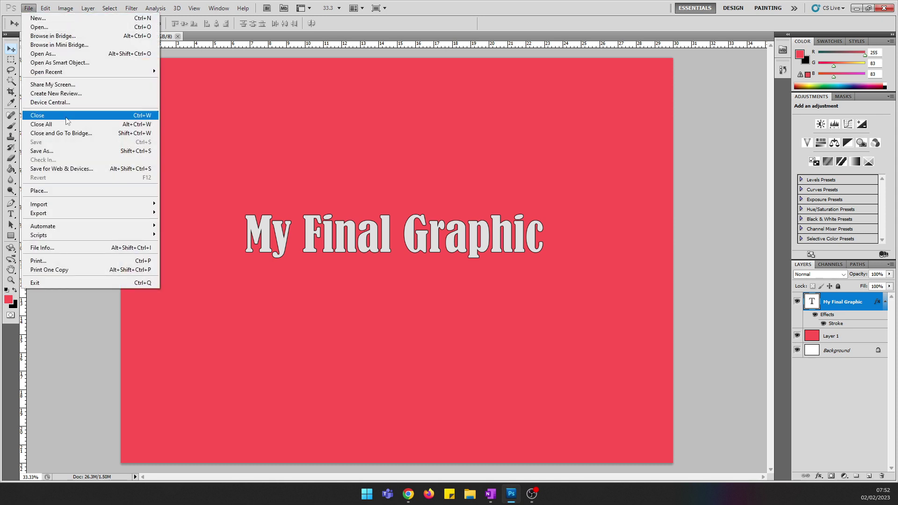
pyautogui.click(75, 150)
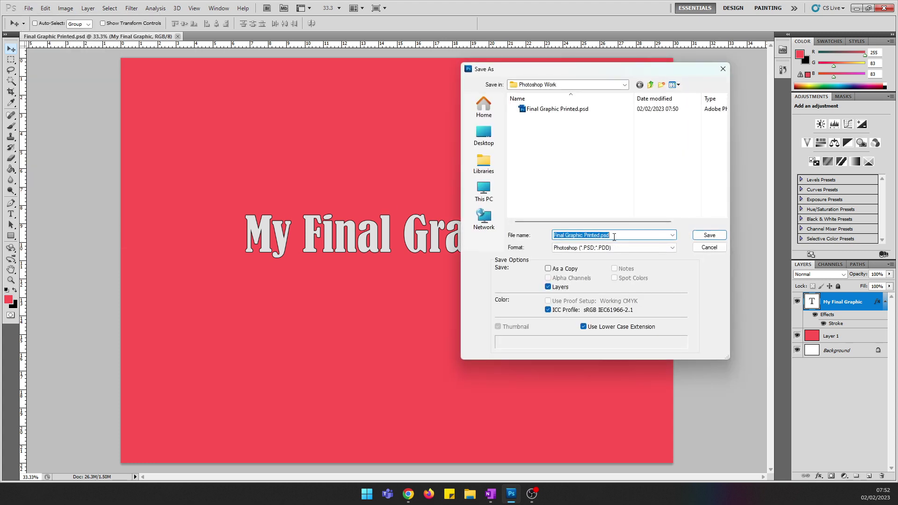
pyautogui.doubleClick(596, 235)
pyautogui.write('Onl')
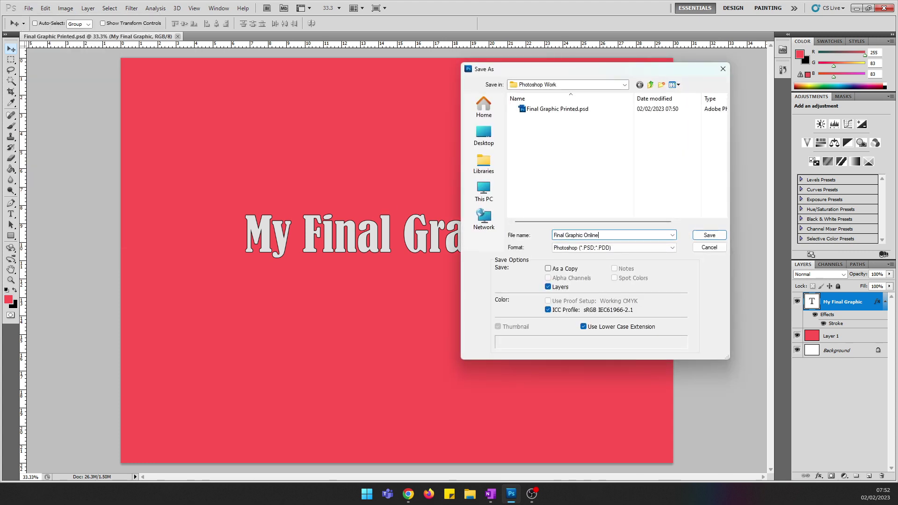
pyautogui.click(720, 236)
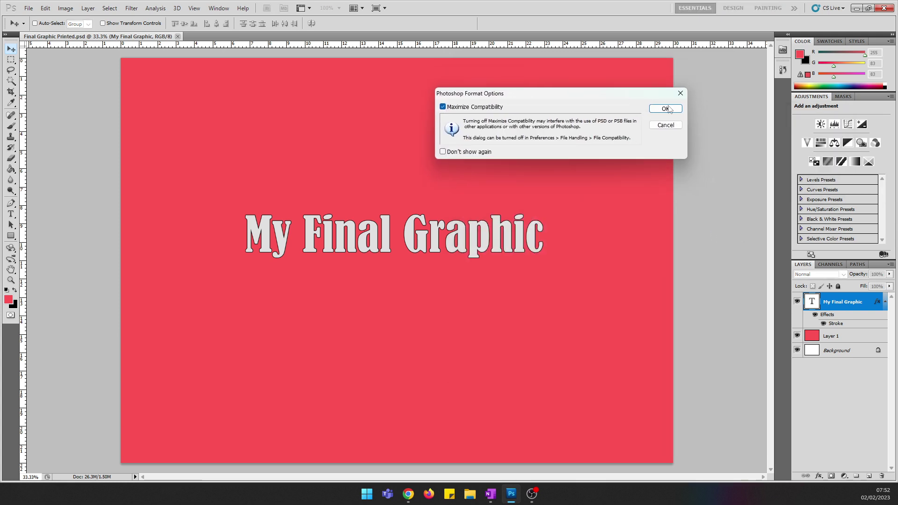
pyautogui.click(668, 109)
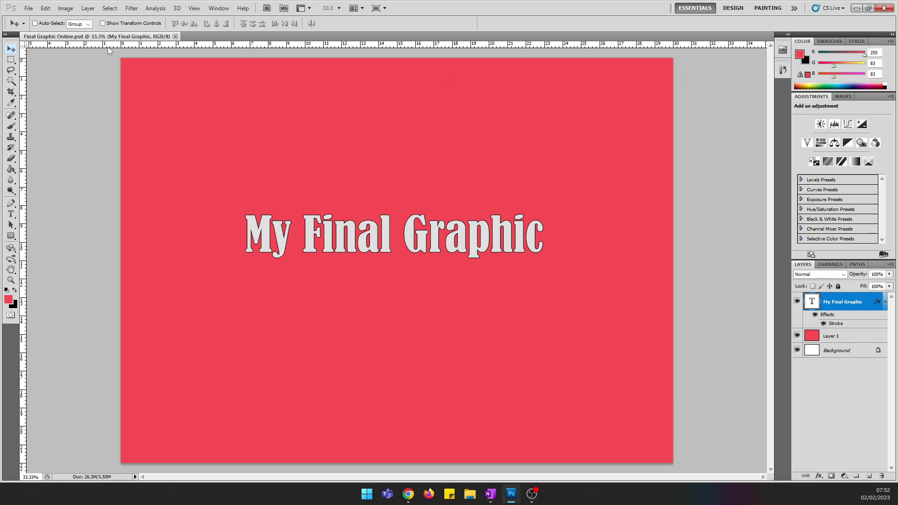
# - Resample the image from 300 to 72 pixels/inch and 1920 px high, giving 2618 px wide
pyautogui.click(66, 8)
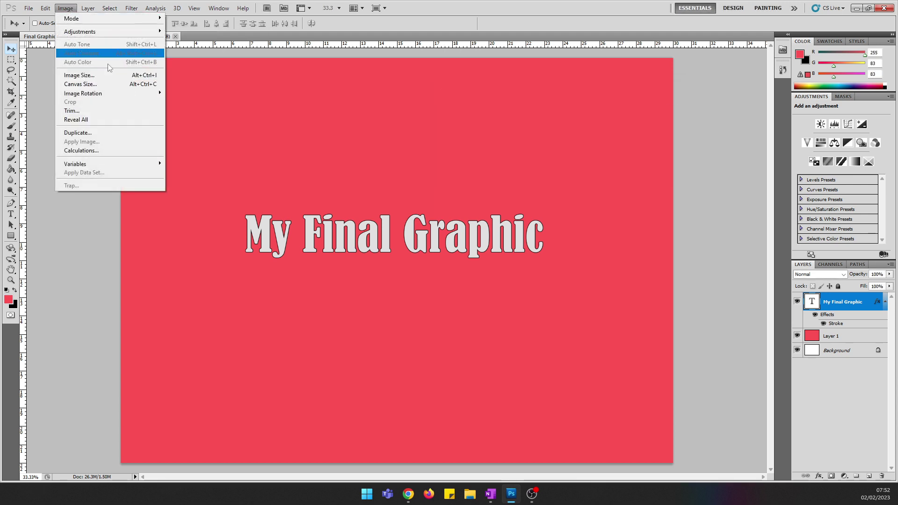
pyautogui.click(98, 76)
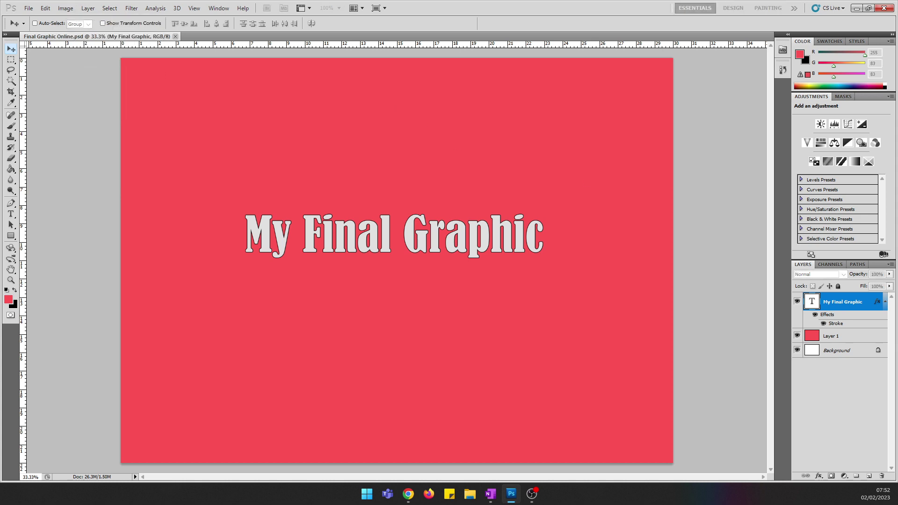
pyautogui.moveTo(856, 156); pyautogui.dragTo(608, 102)
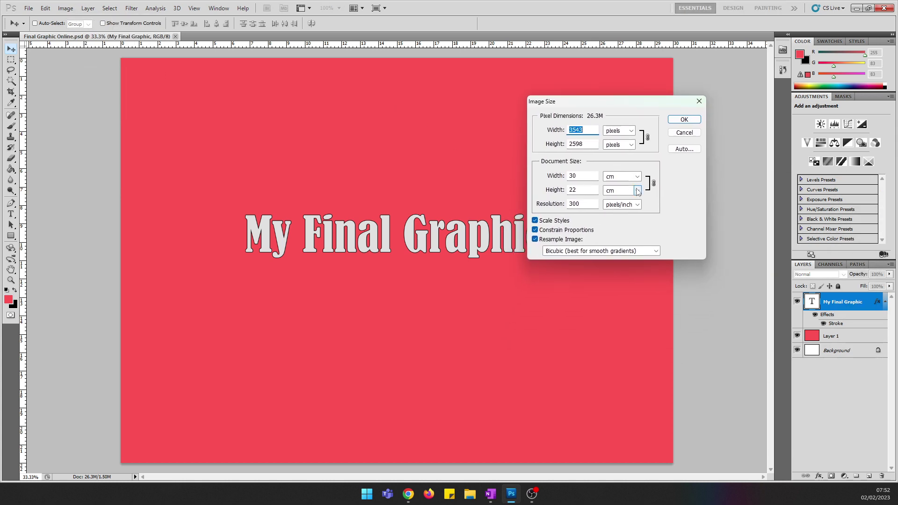
pyautogui.click(580, 204)
pyautogui.write('72')
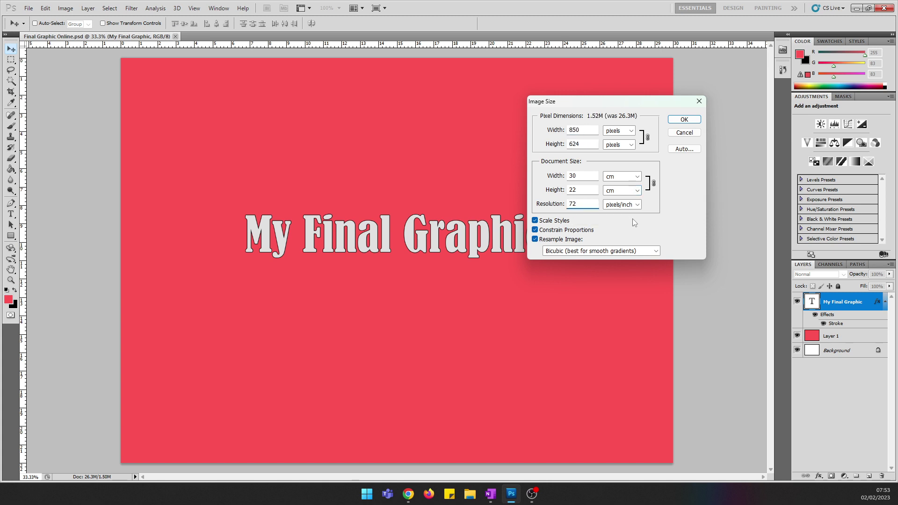
pyautogui.doubleClick(596, 202)
pyautogui.moveTo(585, 141); pyautogui.dragTo(568, 143)
pyautogui.write('1920')
pyautogui.click(683, 121)
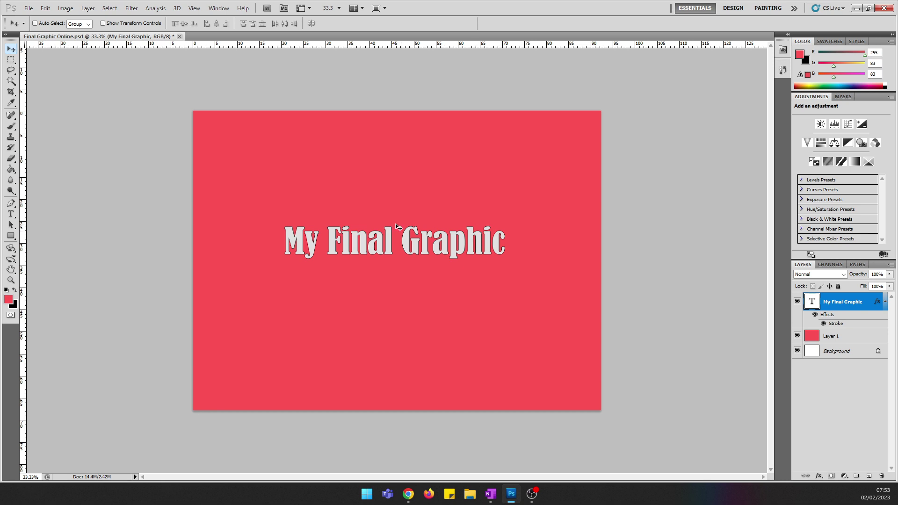
# - Save the resized Final Graphic Online document
pyautogui.click(29, 8)
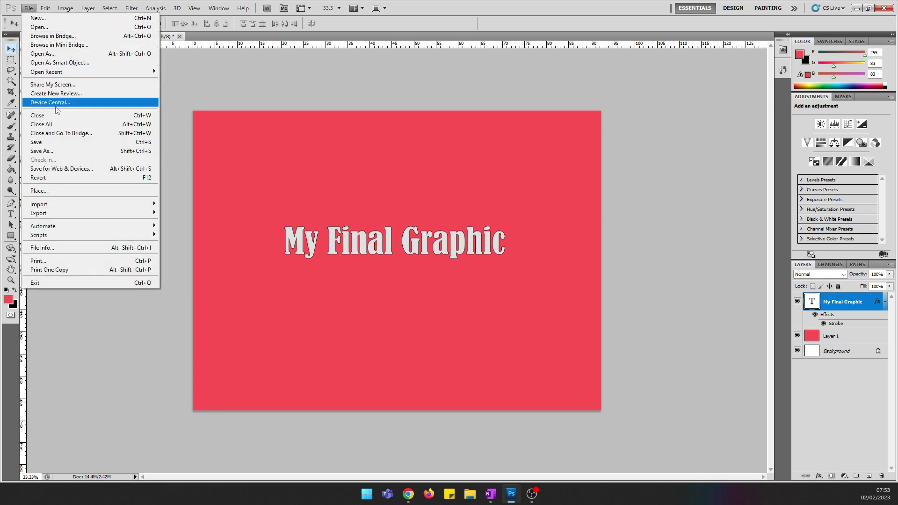
pyautogui.click(60, 142)
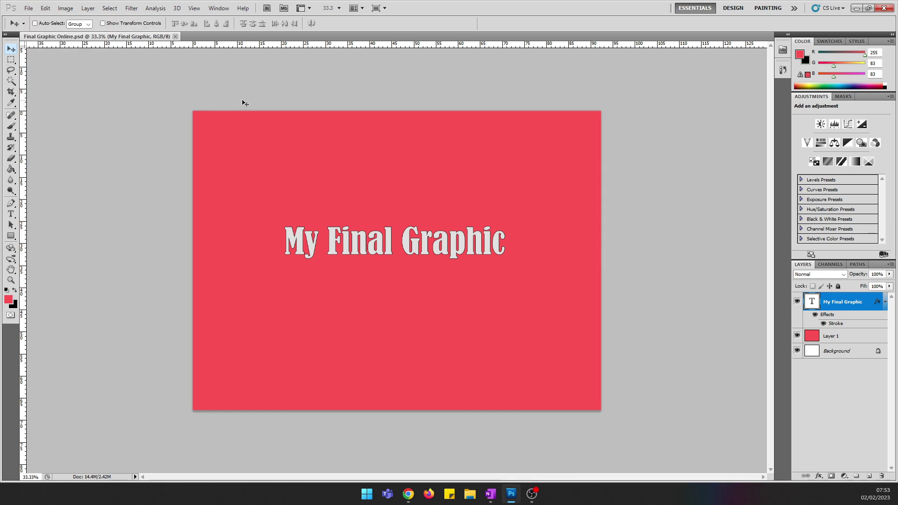
pyautogui.hotkey('alt', 'f')
pyautogui.press('Escape')
# - Export a JPEG copy named Final Graphic Online.jpg at quality 12 (Maximum)
pyautogui.click(29, 8)
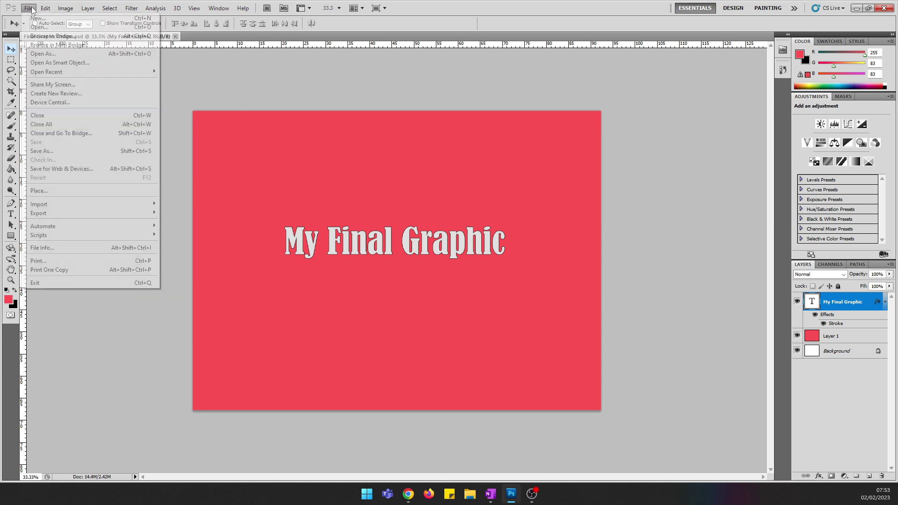
pyautogui.click(75, 154)
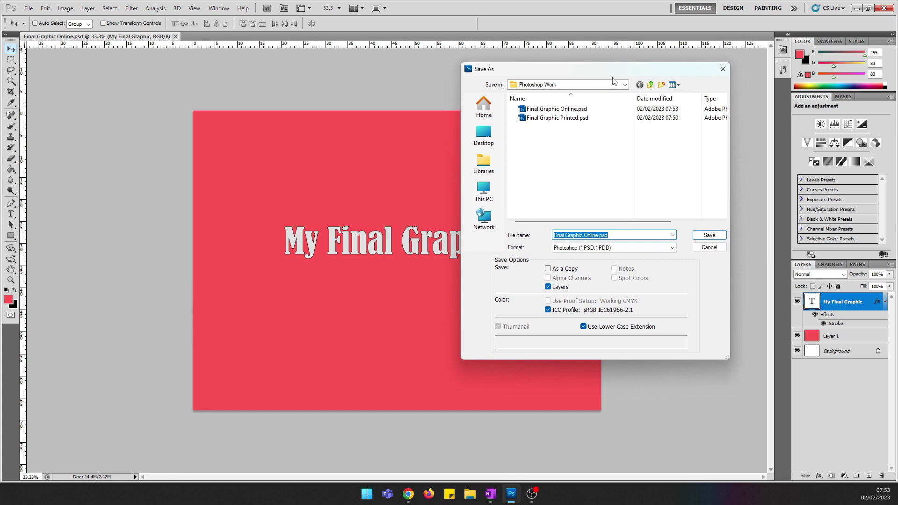
pyautogui.click(607, 237)
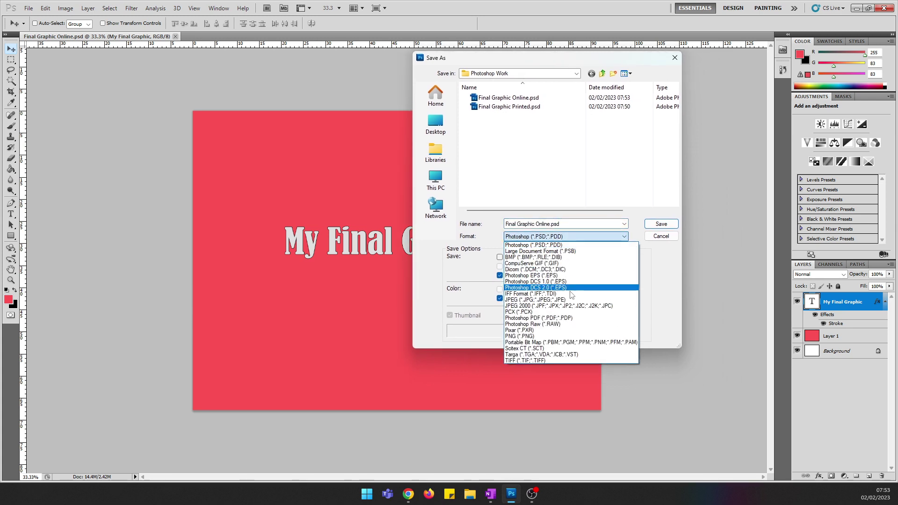
pyautogui.click(567, 297)
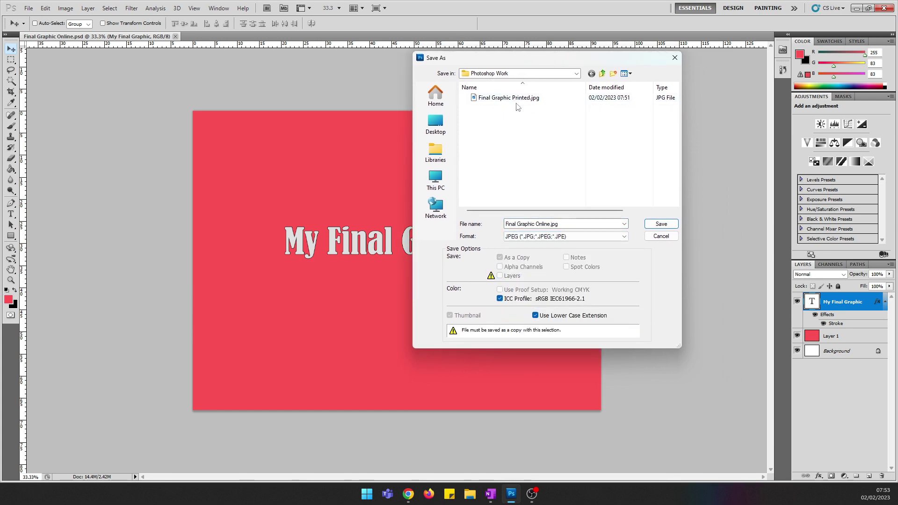
pyautogui.click(660, 224)
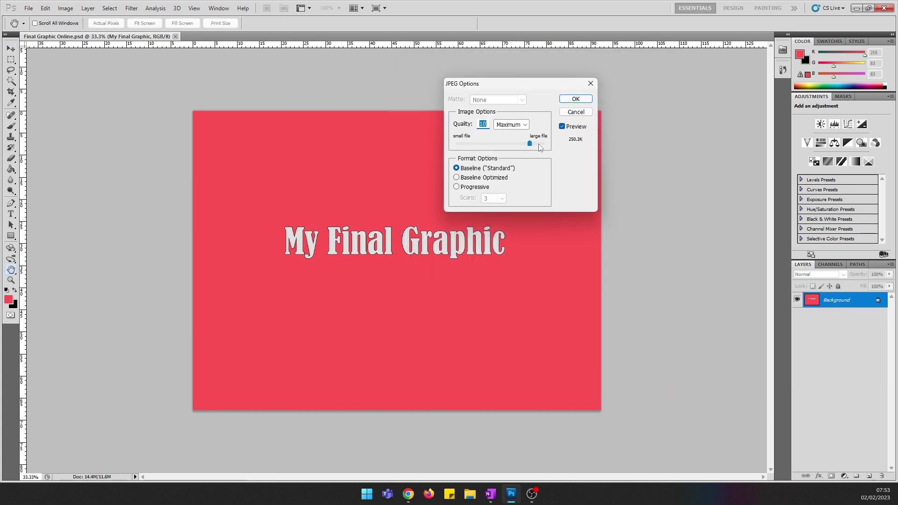
pyautogui.moveTo(531, 143); pyautogui.dragTo(552, 145)
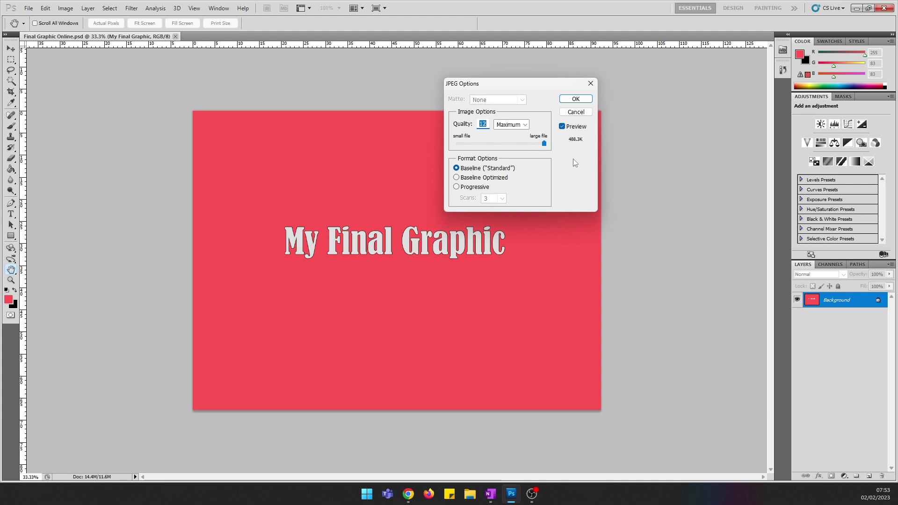
pyautogui.click(579, 99)
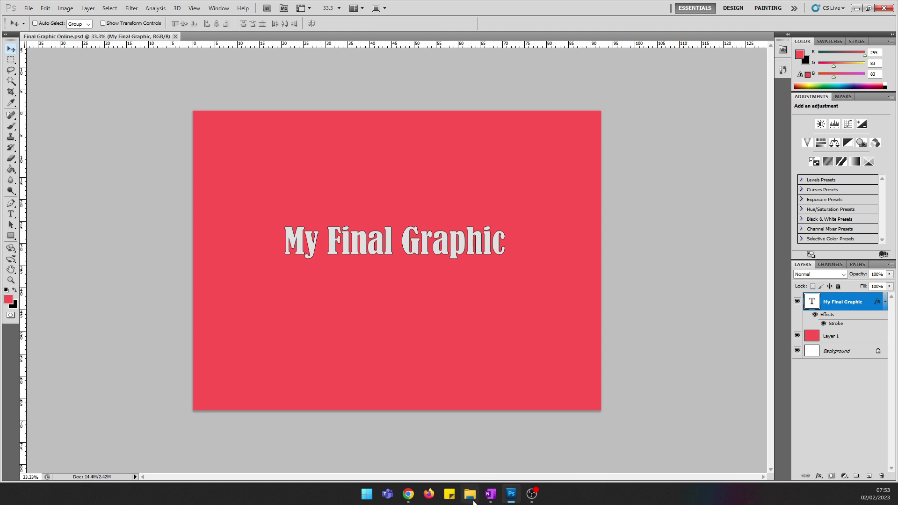
# - Open Photoshop Work on SDXC (D:) and select Final Graphic Online.jpg to check its 477 KB size
pyautogui.click(471, 498)
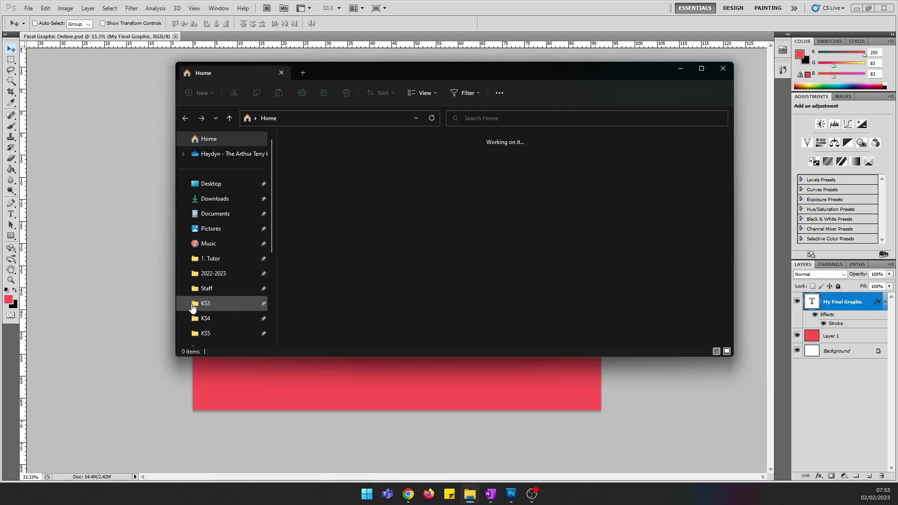
pyautogui.scroll(-2, 221, 302)
pyautogui.scroll(-2, 222, 302)
pyautogui.click(216, 318)
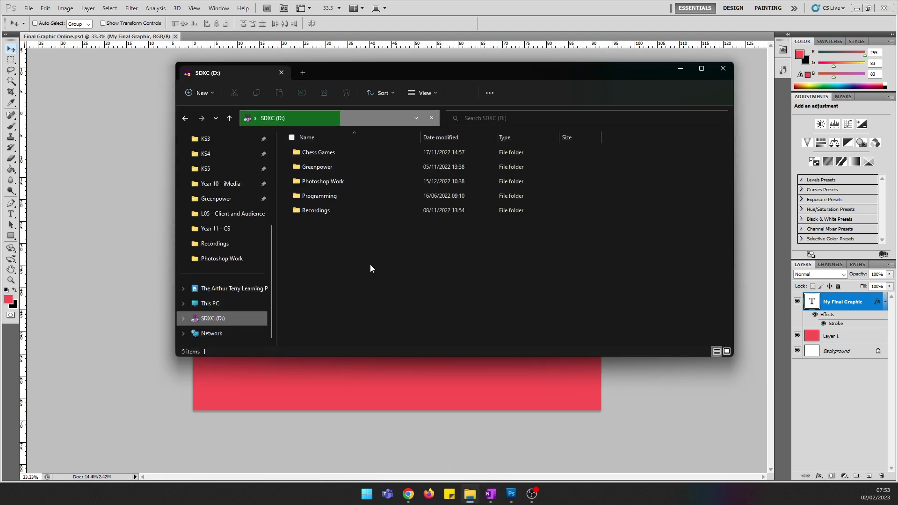
pyautogui.doubleClick(386, 180)
pyautogui.moveTo(374, 73); pyautogui.dragTo(457, 62)
pyautogui.click(444, 158)
pyautogui.click(467, 170)
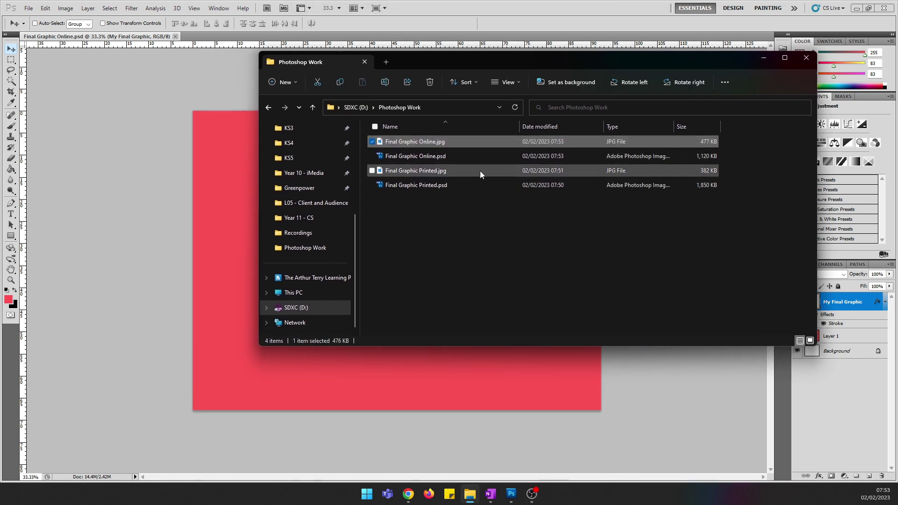
pyautogui.click(485, 144)
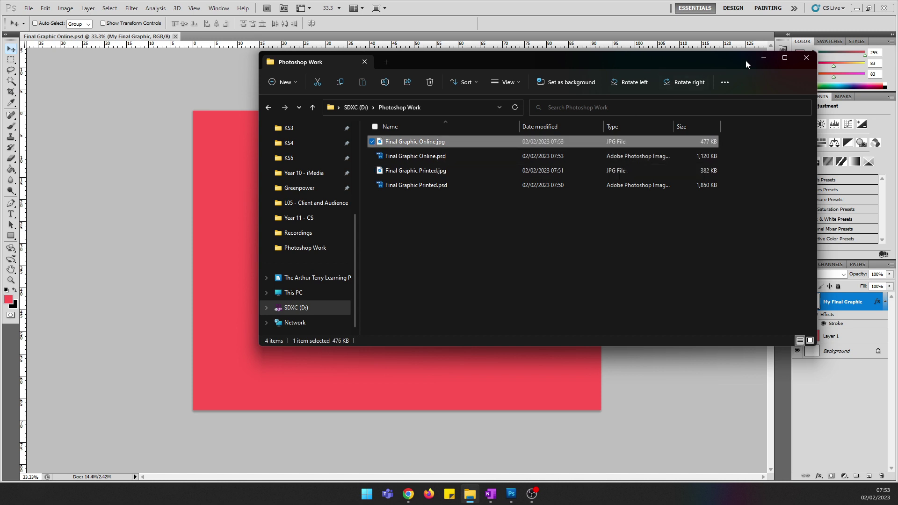
# - Minimize Explorer and scroll OneNote's Repurposing Graphic and Exporting page to the Exported Web Version section
pyautogui.click(764, 58)
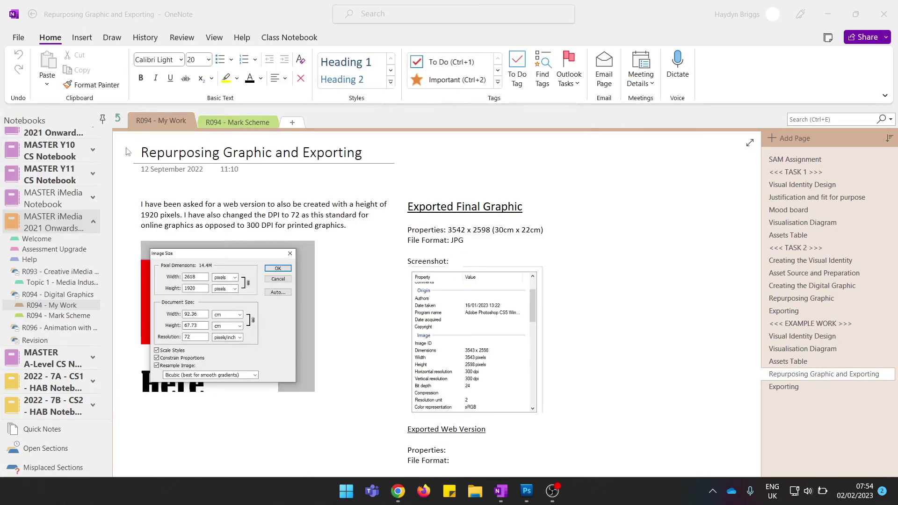
pyautogui.moveTo(368, 155); pyautogui.dragTo(139, 154)
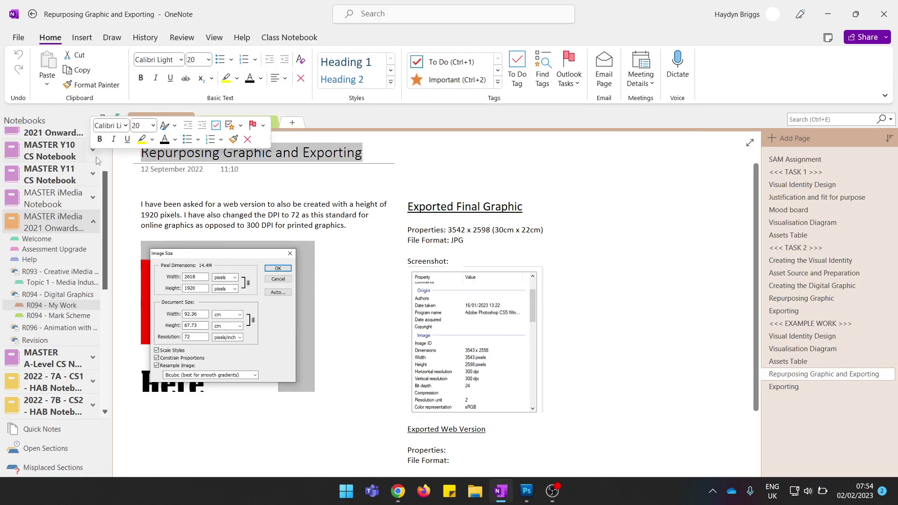
pyautogui.click(381, 154)
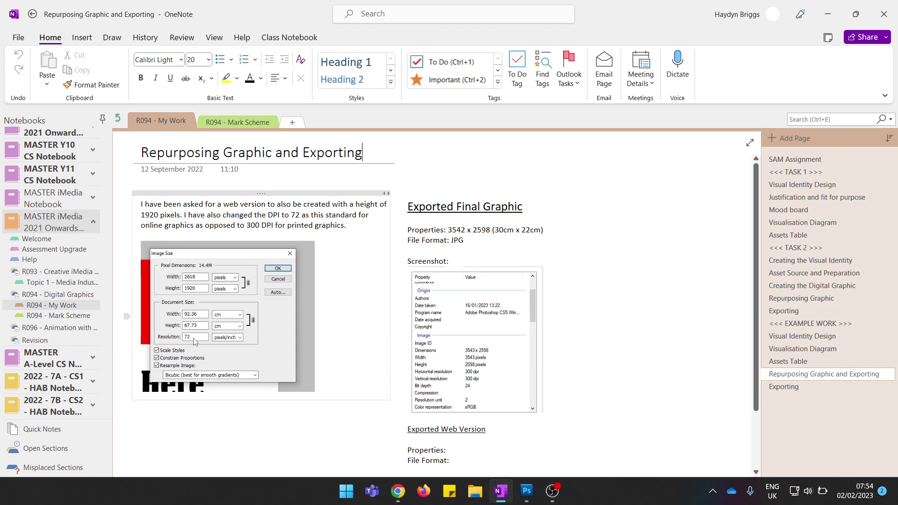
pyautogui.scroll(-3, 453, 303)
pyautogui.scroll(3, 453, 303)
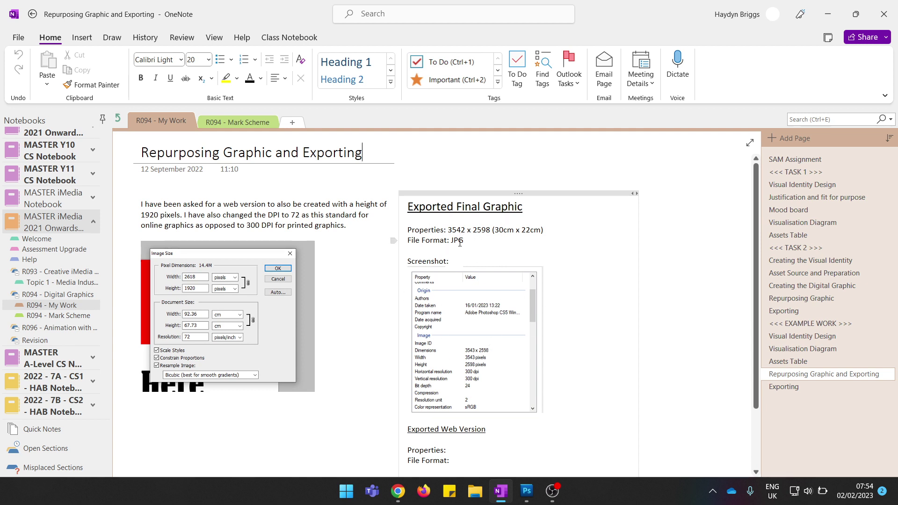
pyautogui.scroll(-5, 492, 275)
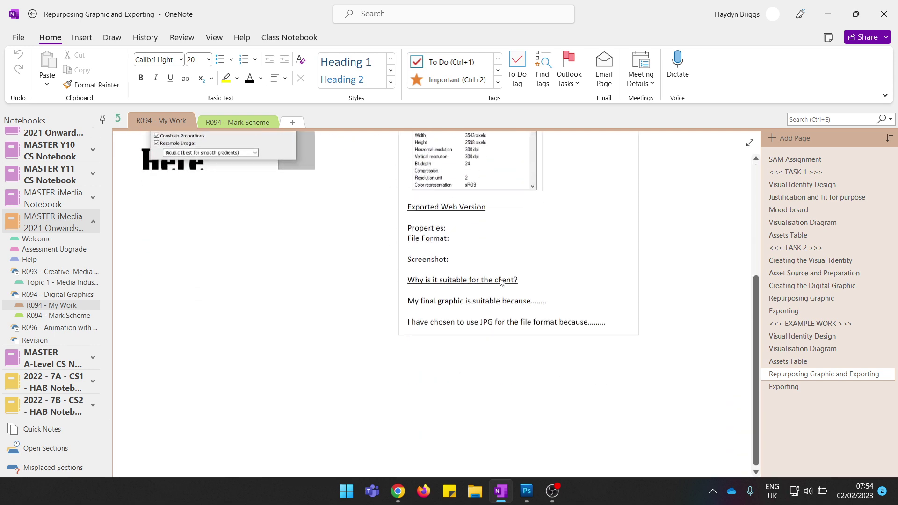